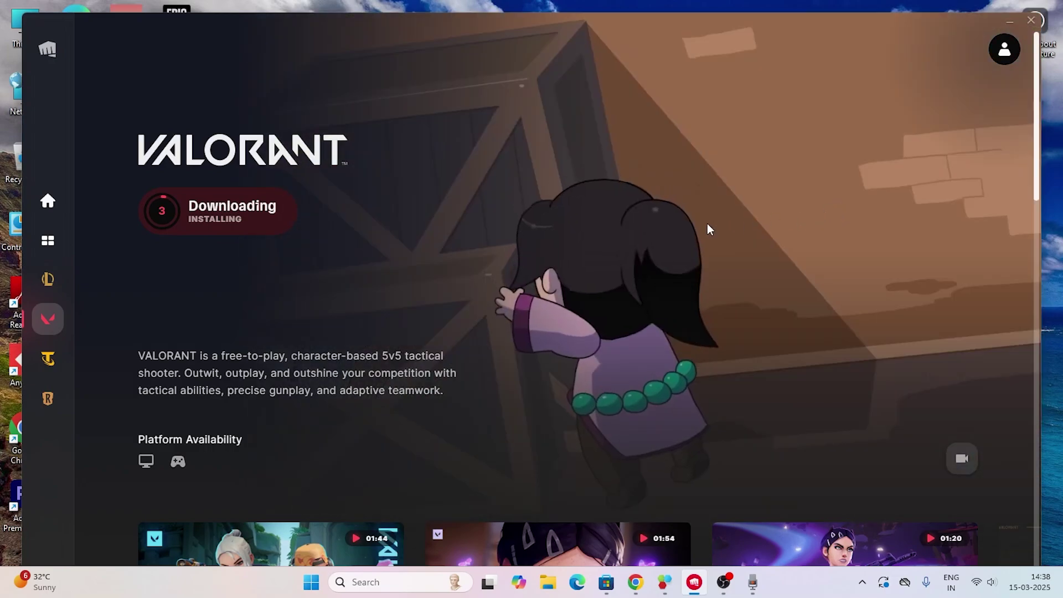
Minimise the Riot Client window showing VALORANT downloading at 3%.
left_click(1010, 21)
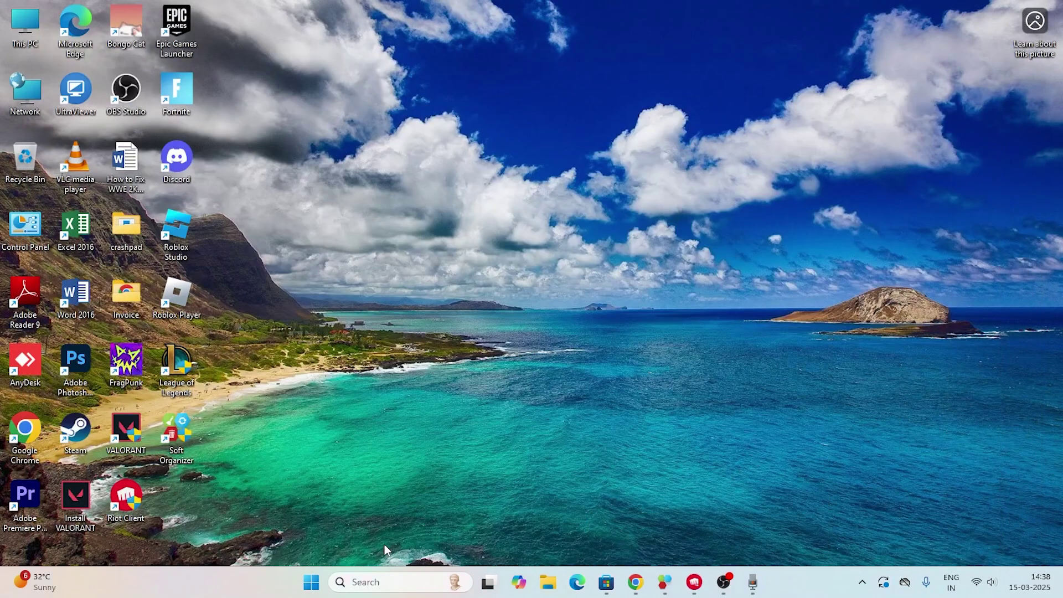
Search automatically for a GeForce GTX 1650 SUPER driver and confirm the best one is installed.
right_click(313, 586)
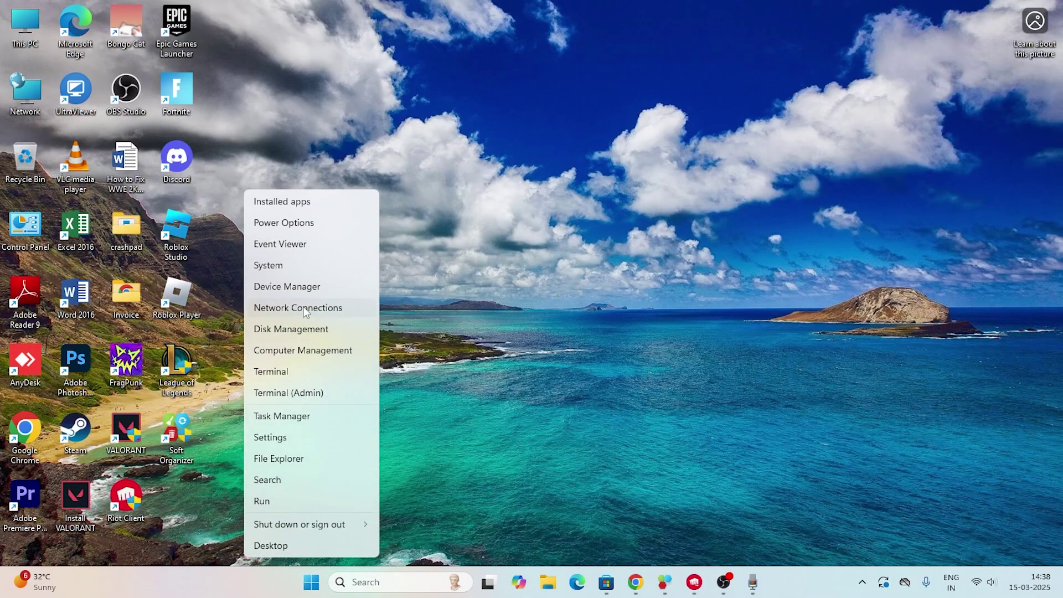
left_click(294, 283)
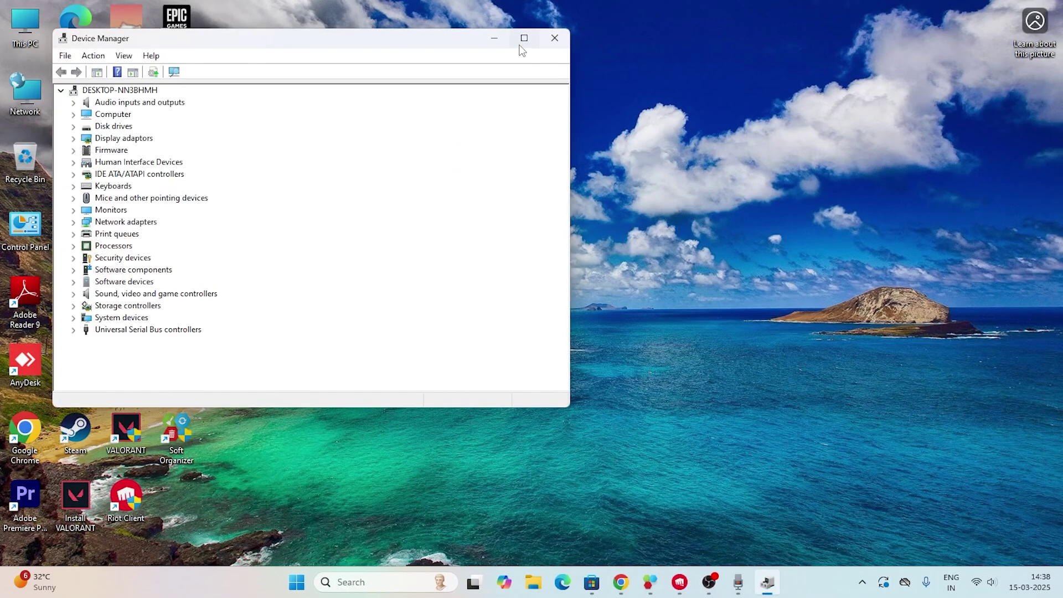
left_click(523, 40)
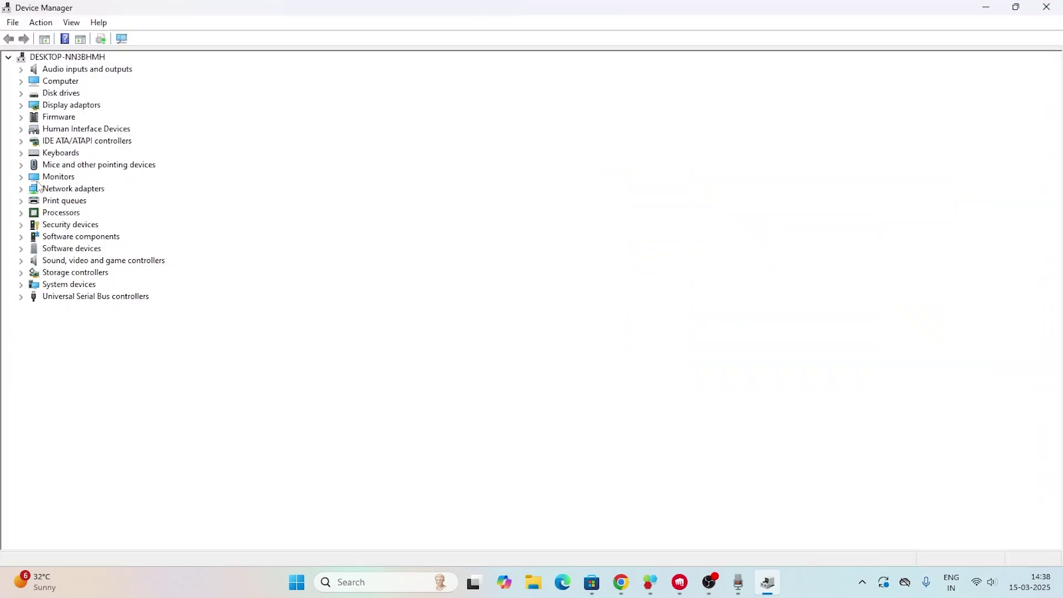
left_click(21, 106)
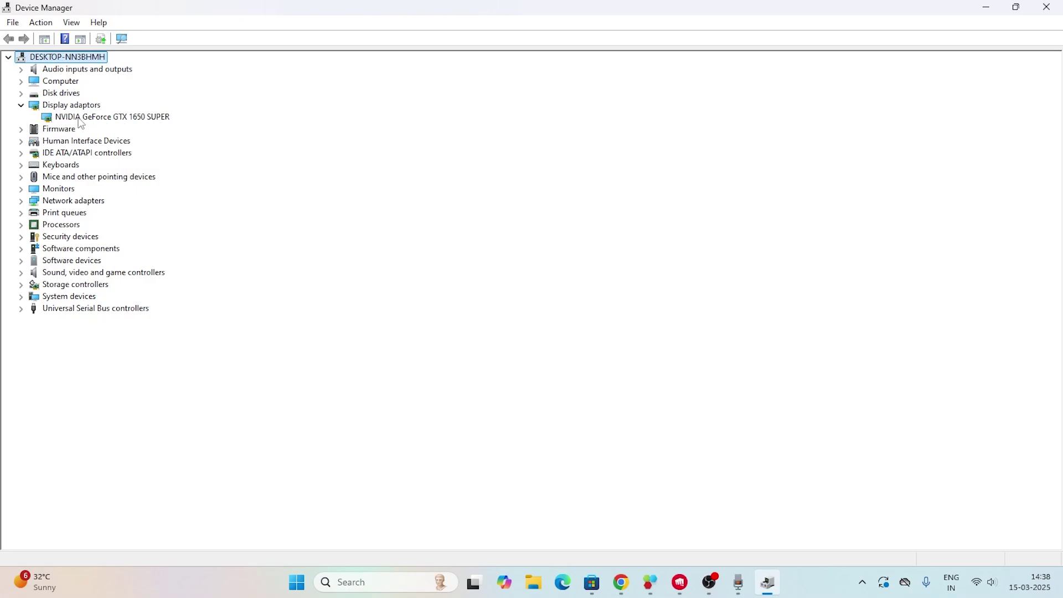
right_click(156, 121)
left_click(195, 129)
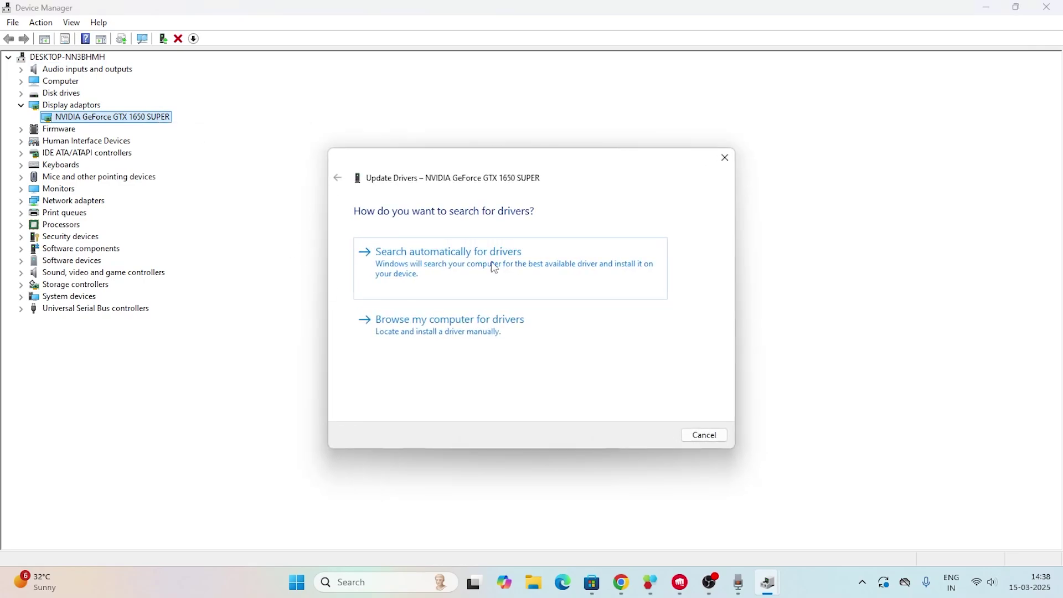
left_click(449, 263)
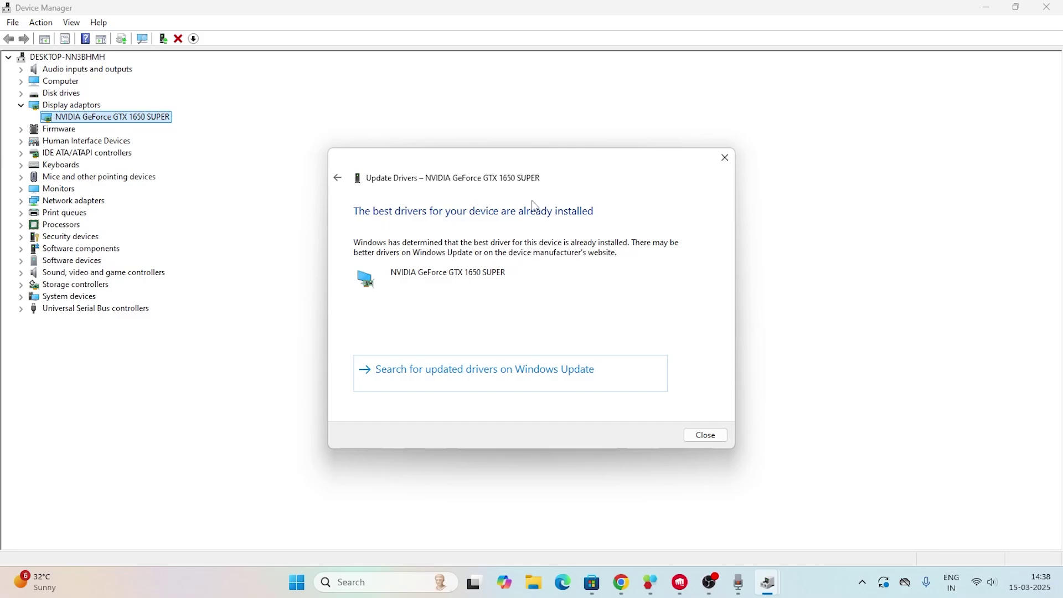
left_click(724, 157)
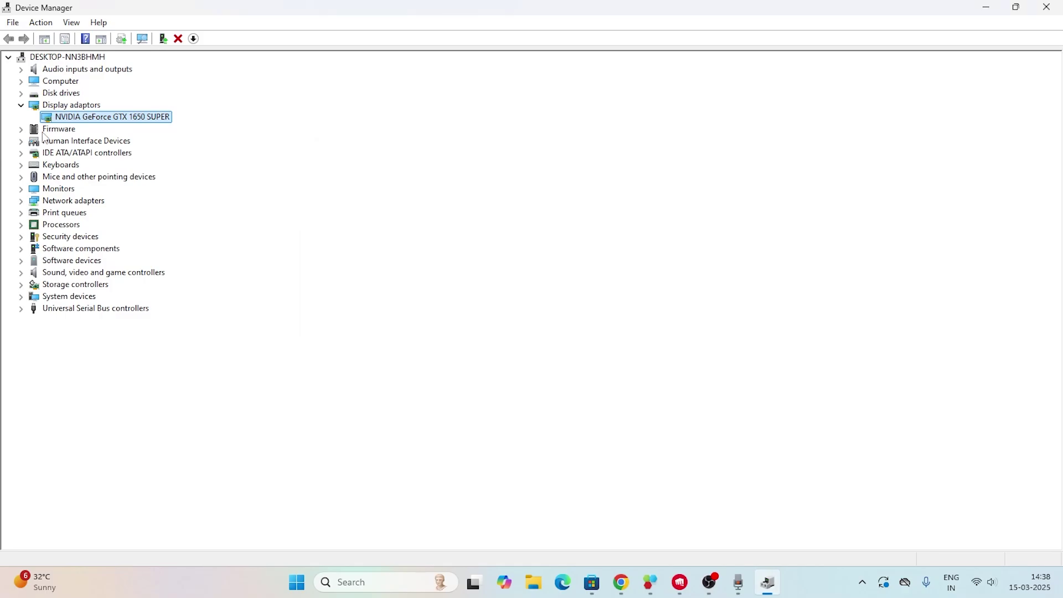
Close Device Manager, confirm Windows Update shows the PC up to date, then close Settings.
left_click(21, 105)
left_click(1047, 7)
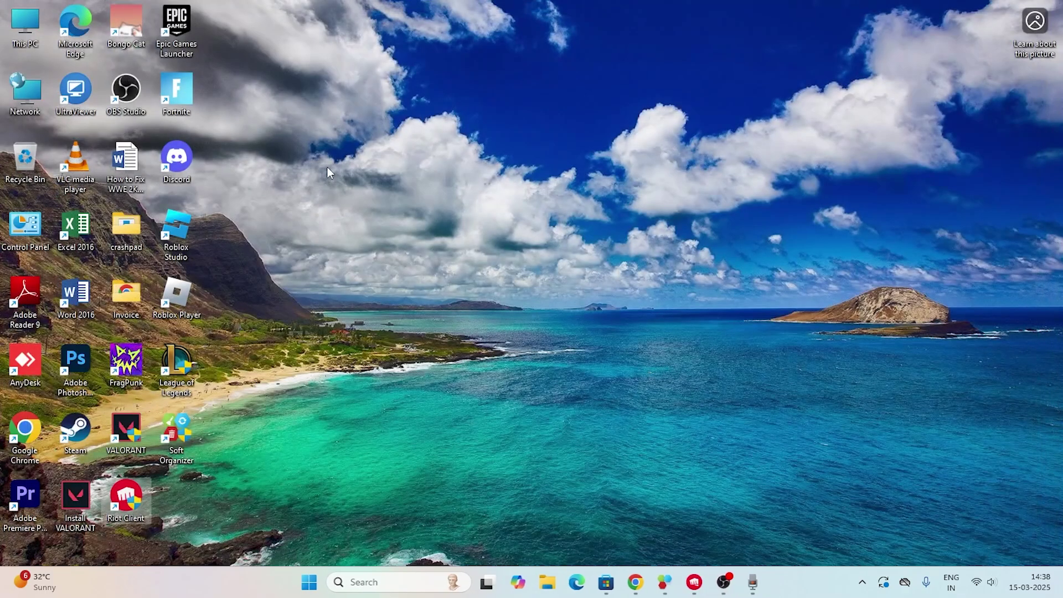
left_click(367, 582)
type("setti")
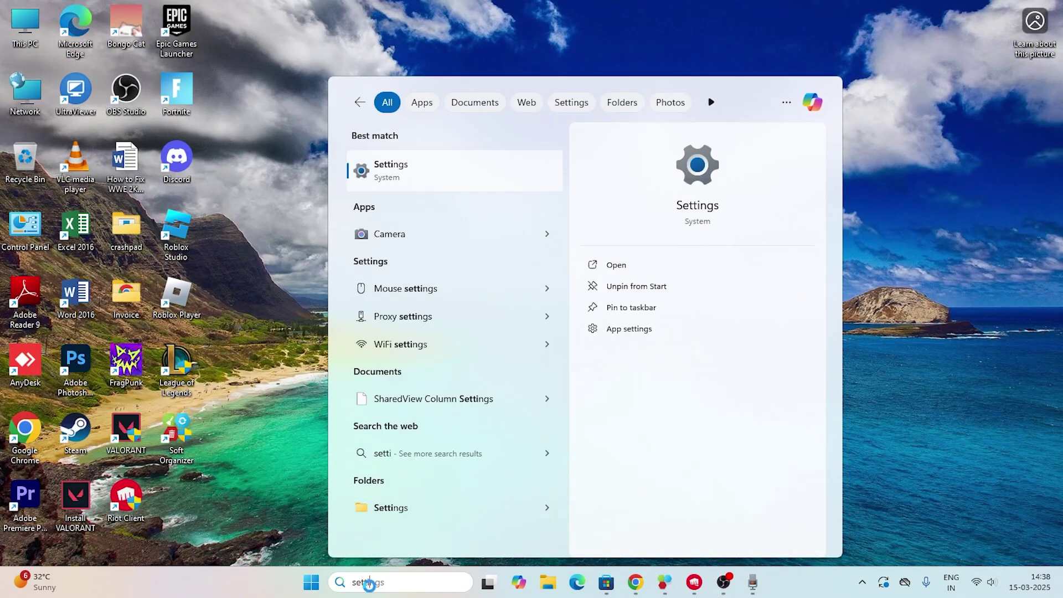
left_click(390, 181)
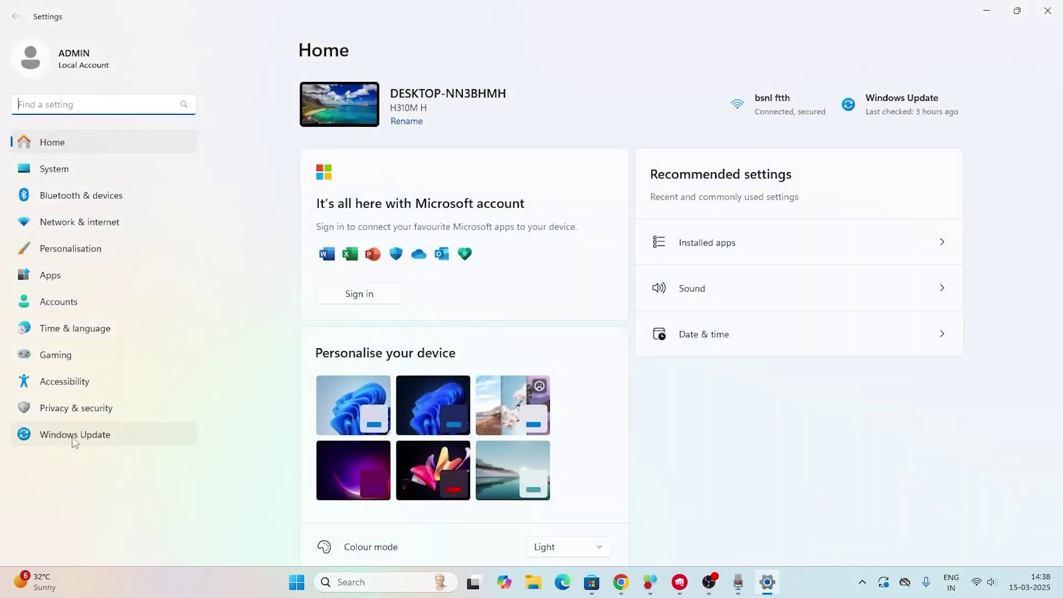
left_click(68, 440)
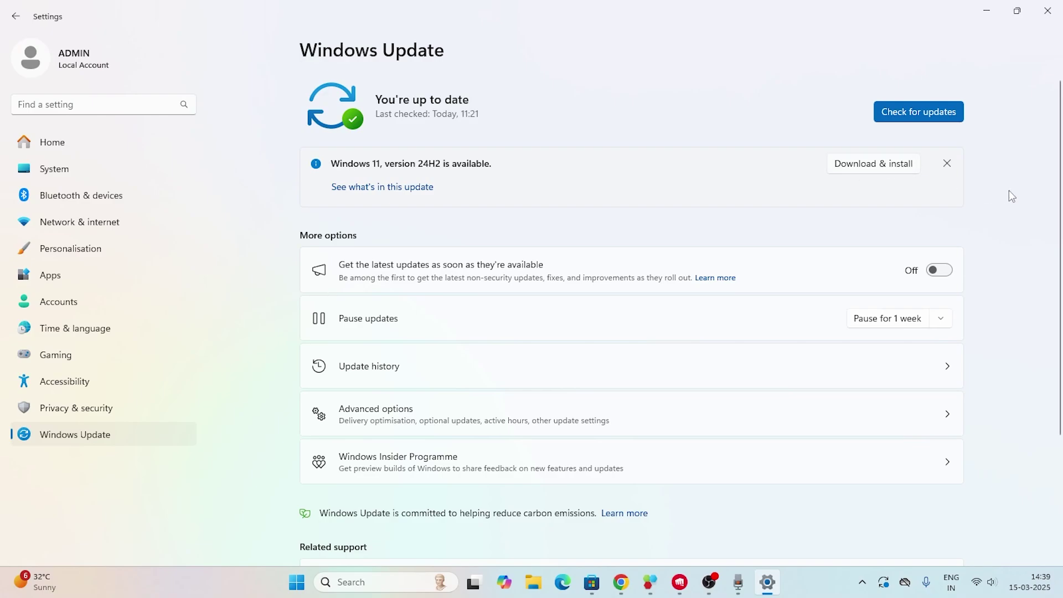
left_click(1047, 10)
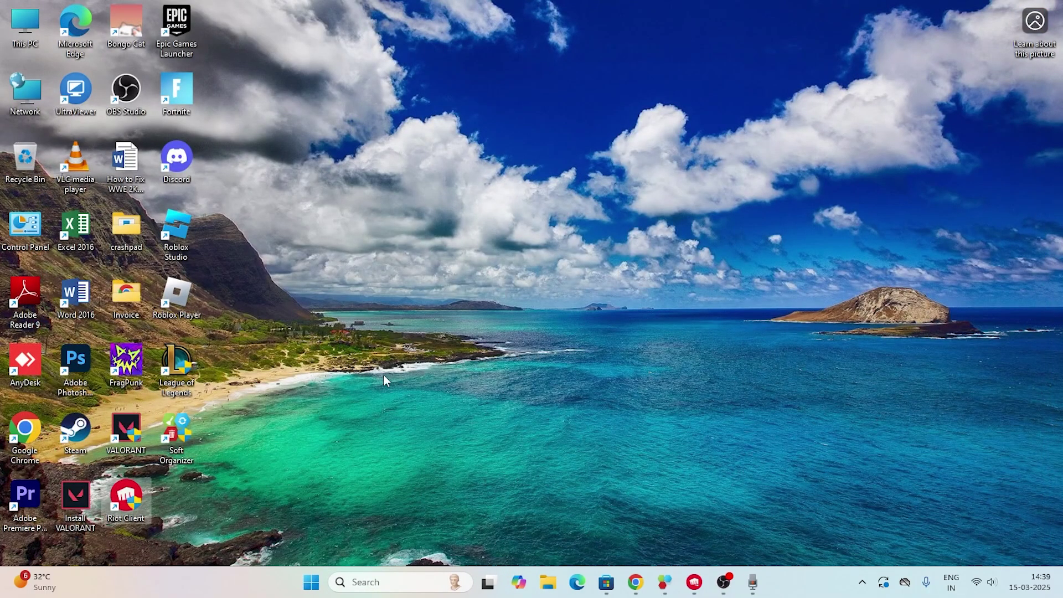
Reopen Run centred on screen and replace services.msc with msconfig in its Open box.
left_click(366, 580)
type("run")
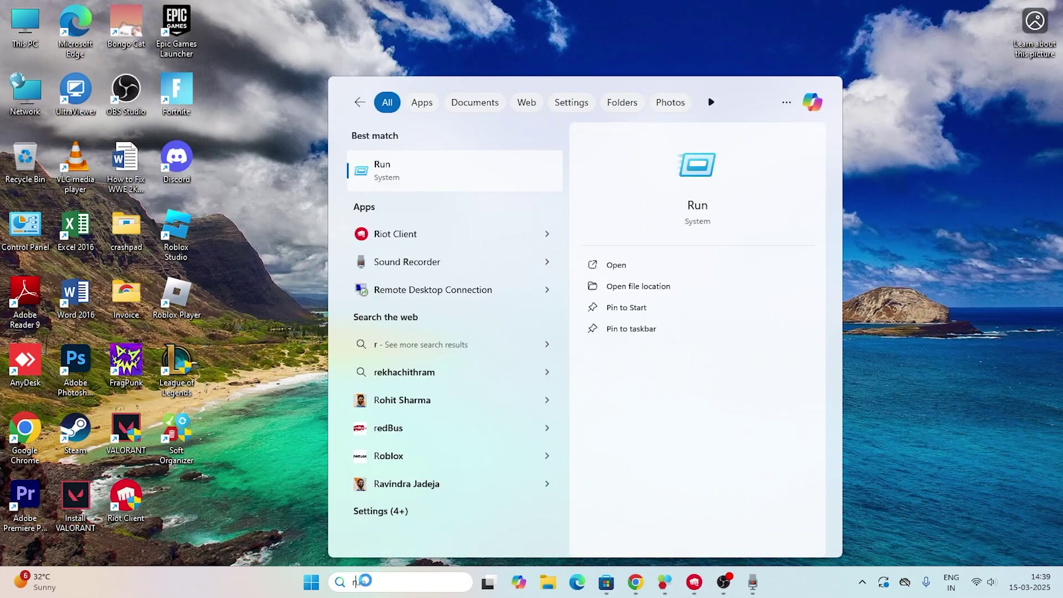
left_click(394, 176)
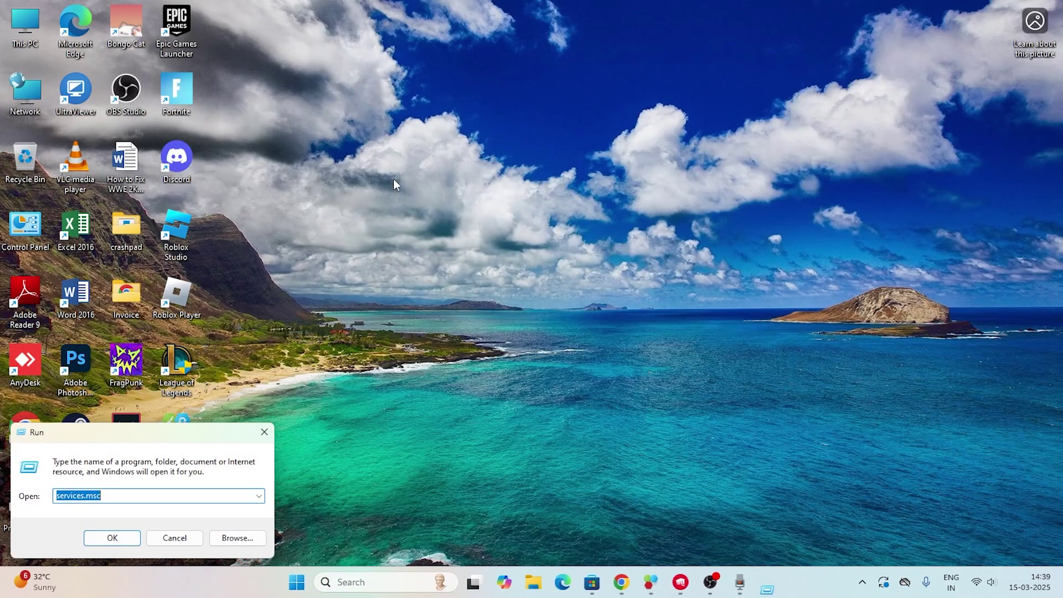
left_click(264, 433)
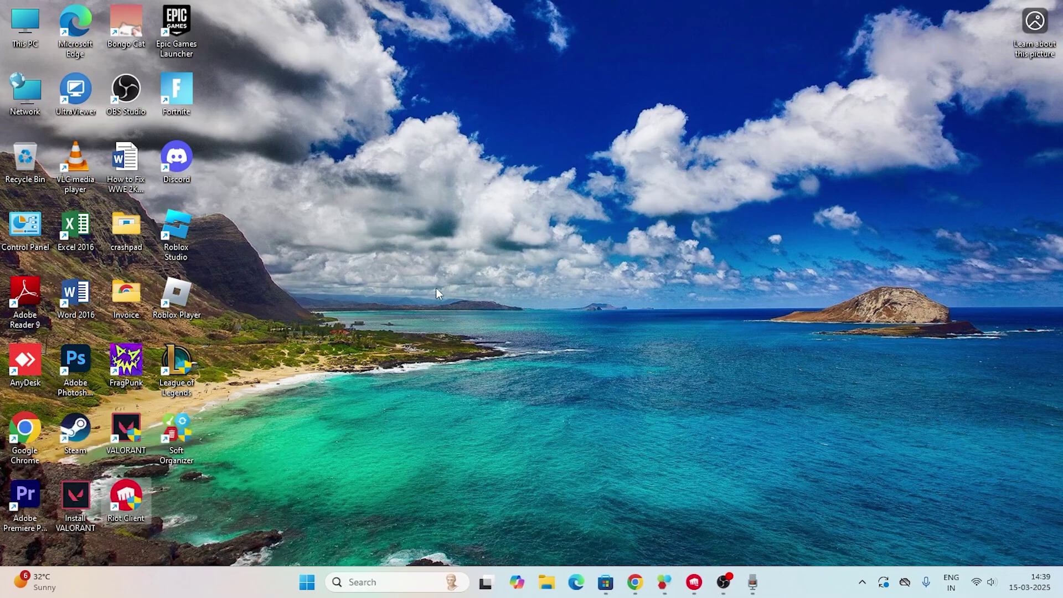
key("super+r")
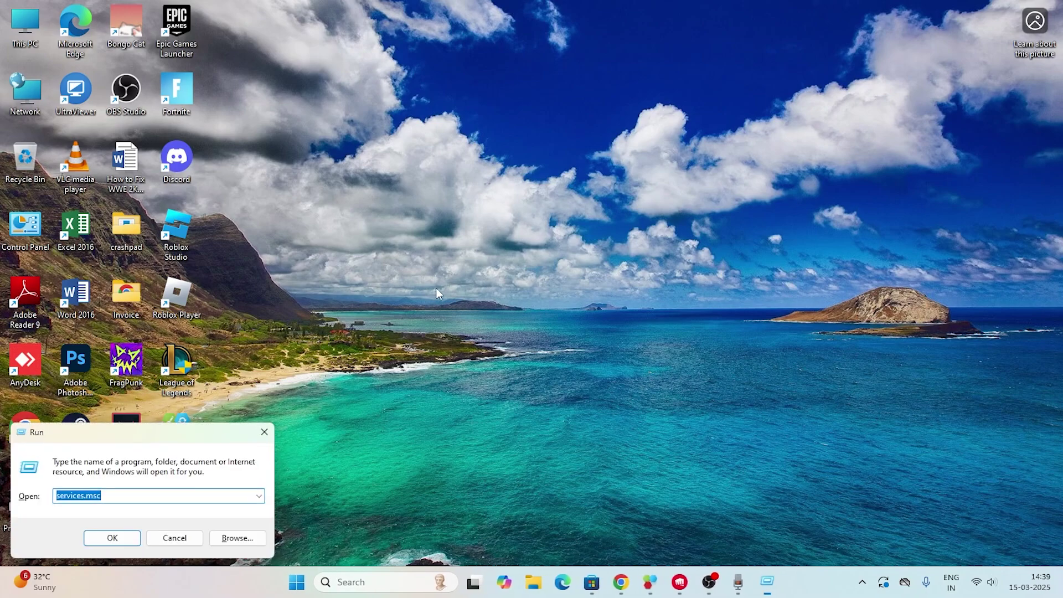
left_click_drag(129, 443, 491, 145)
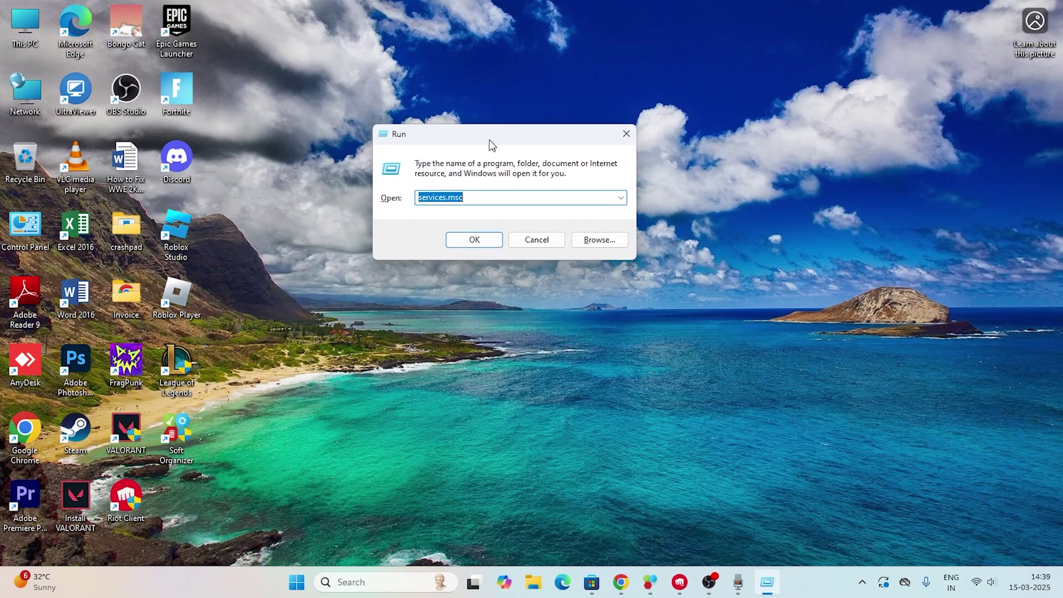
left_click(485, 197)
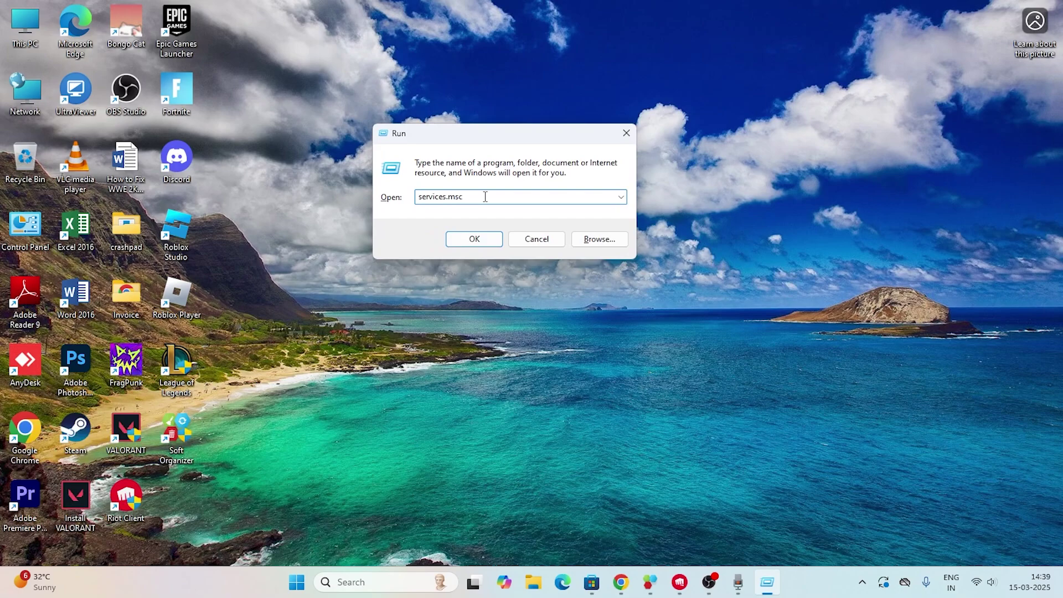
key("BackSpace")
key("BackSpace")
key("BackSpace")
key("BackSpace")
key("BackSpace")
key("BackSpace")
key("BackSpace")
key("BackSpace")
key("BackSpace")
type("msconfig")
Launch System Configuration, hide all Microsoft services, and locate the vgc service.
left_click(482, 239)
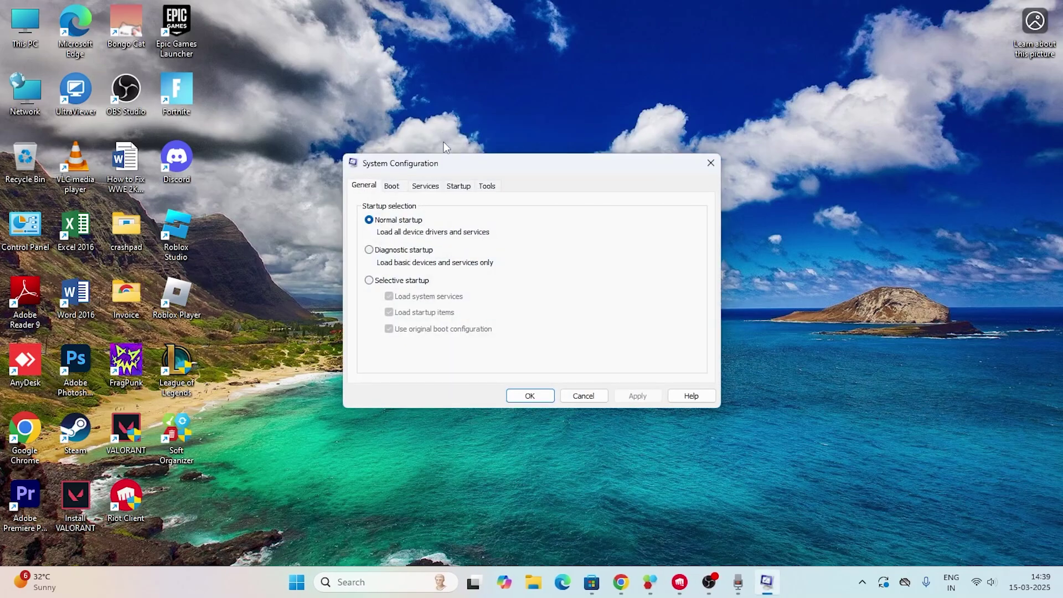
left_click_drag(441, 151, 426, 67)
left_click(409, 103)
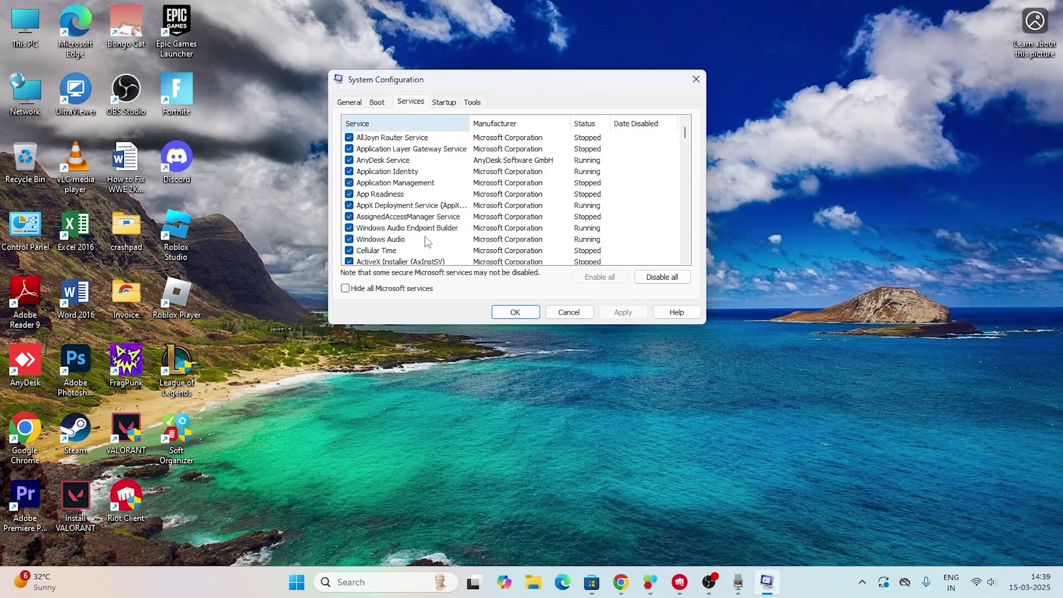
left_click(386, 292)
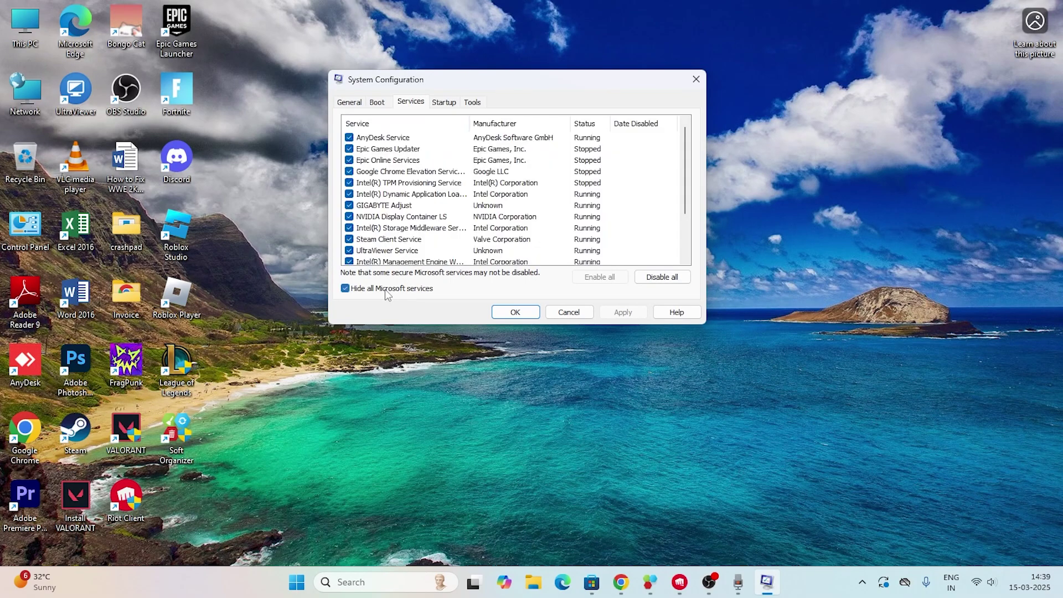
scroll(375, 191, "down", 2)
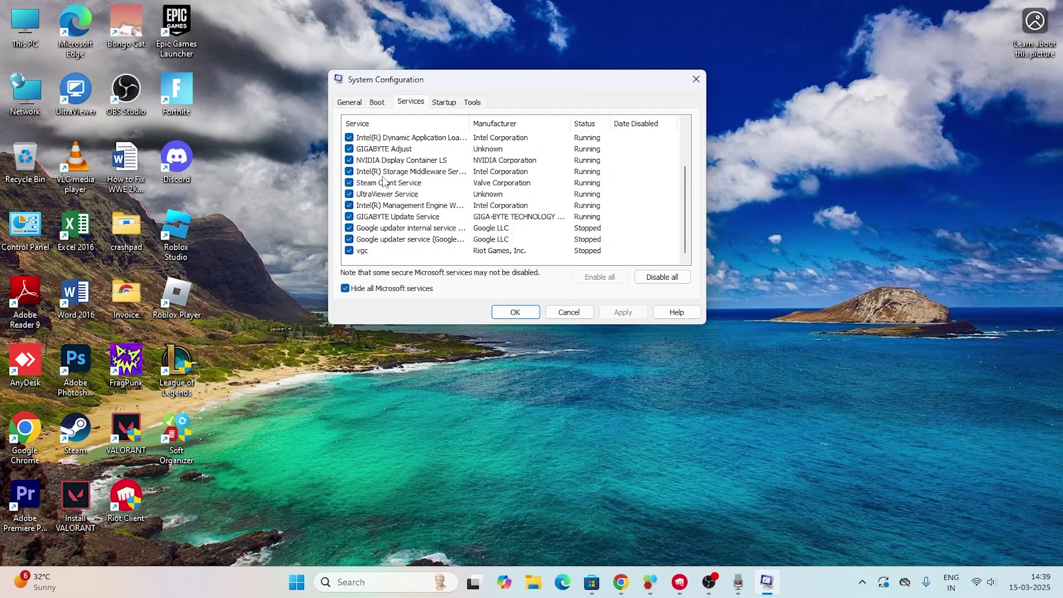
left_click(349, 251)
left_click(348, 251)
left_click(361, 252)
left_click(348, 251)
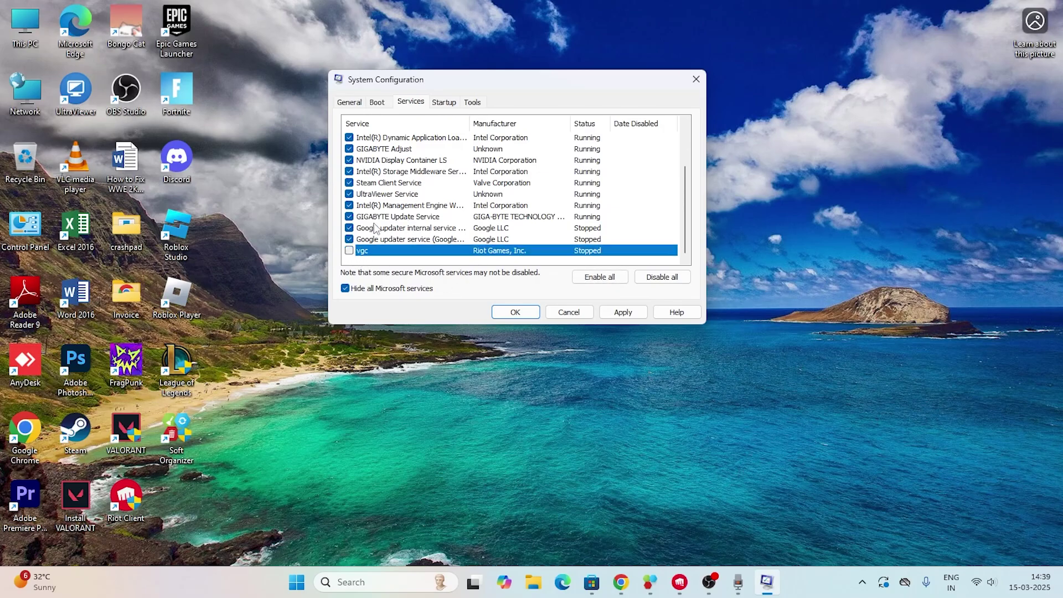
left_click(349, 250)
left_click(349, 251)
left_click(349, 251)
Disable all non-Microsoft services, apply, and exit without restarting.
left_click(667, 279)
left_click(623, 312)
left_click(514, 313)
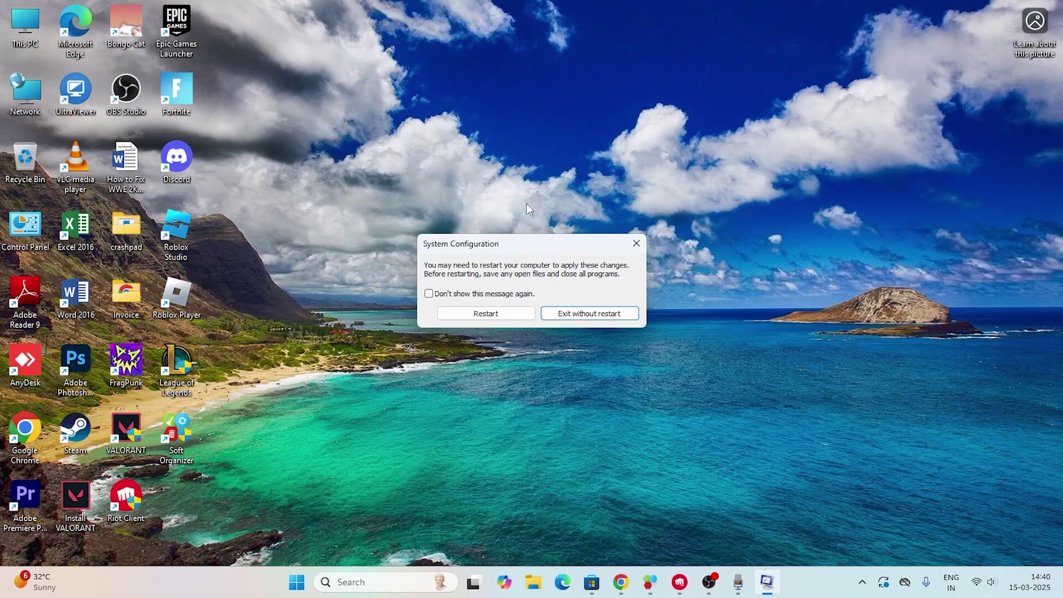
left_click(636, 245)
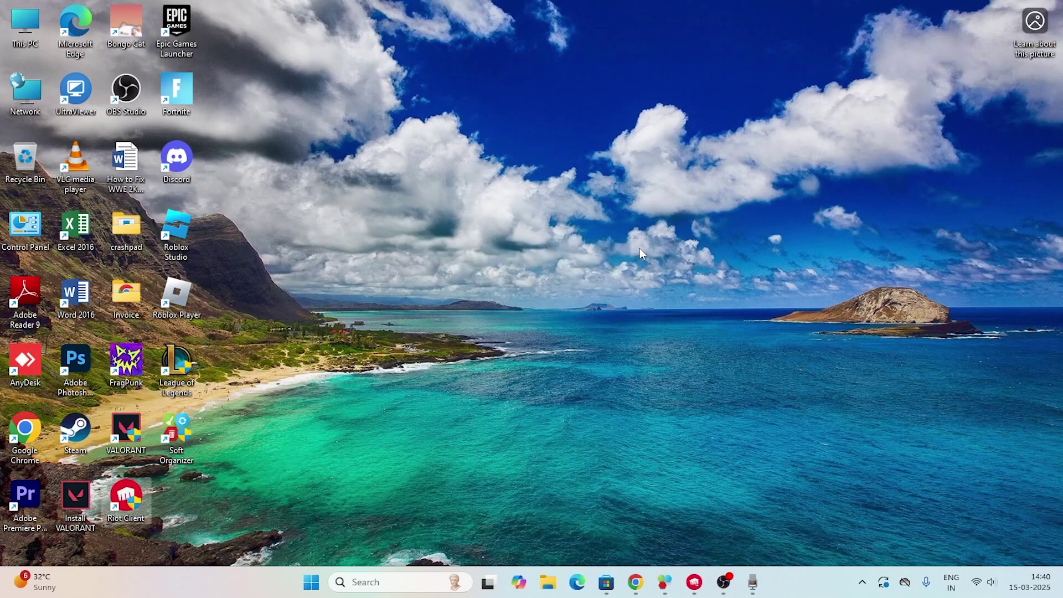
Run netsh winsock reset and ipconfig /flushdns in an administrator Command Prompt, then close it.
left_click(389, 581)
type("cmd")
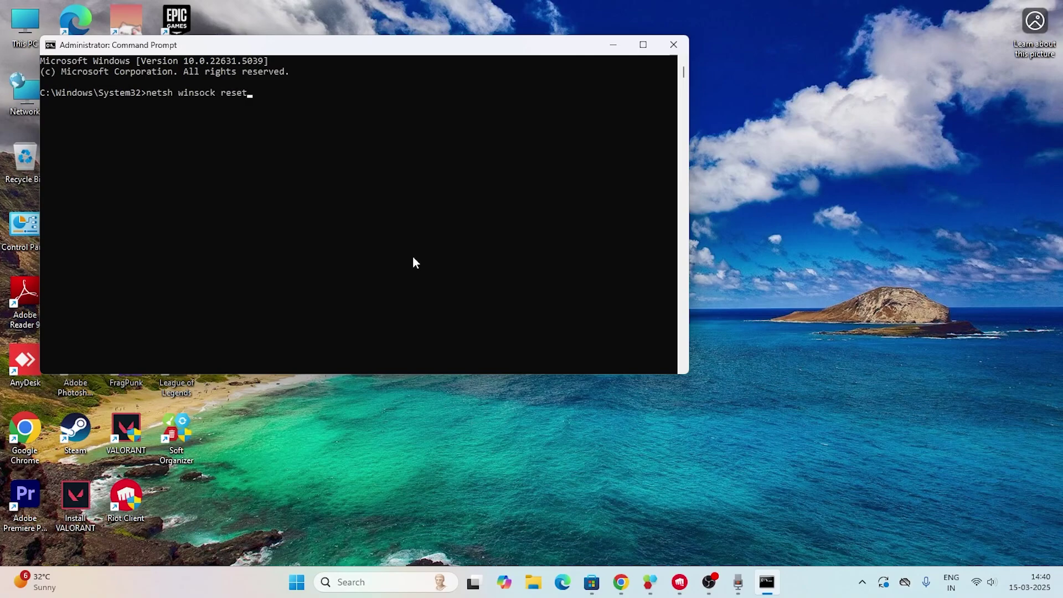
key("Return")
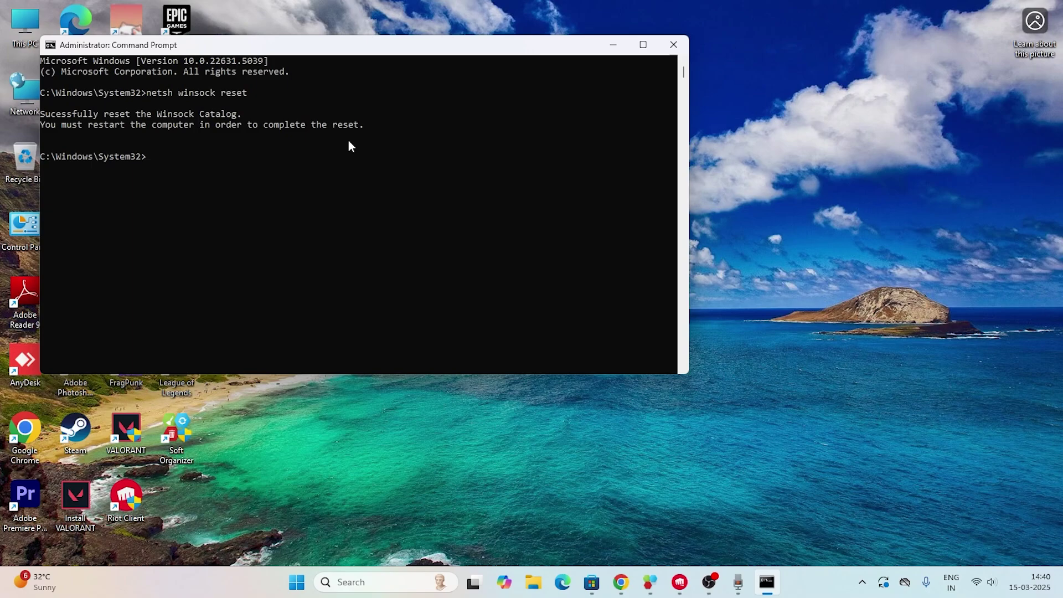
type("ipconfig /flushdns")
key("Return")
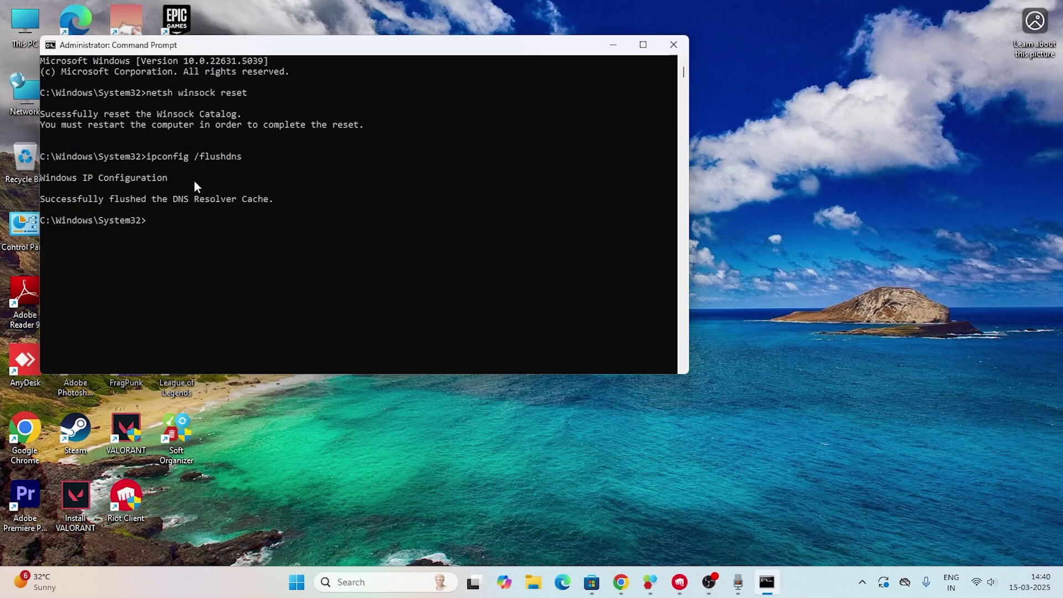
left_click(673, 44)
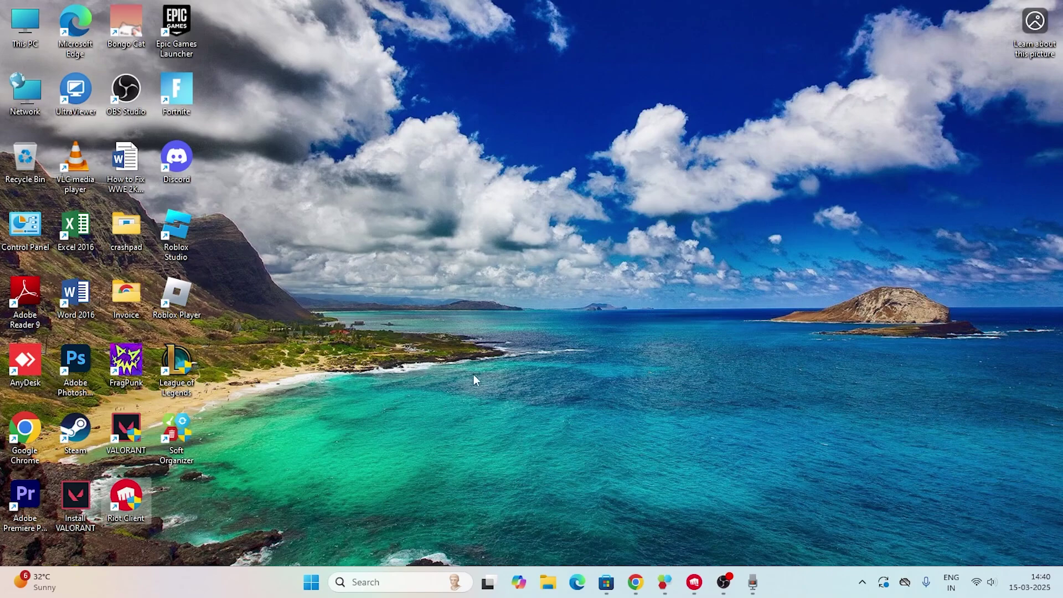
In VALORANT shortcut compatibility, disable full-screen optimisations, enable Run as administrator, and apply.
right_click(121, 441)
left_click(186, 428)
left_click(236, 428)
left_click_drag(314, 195, 487, 62)
left_click(498, 97)
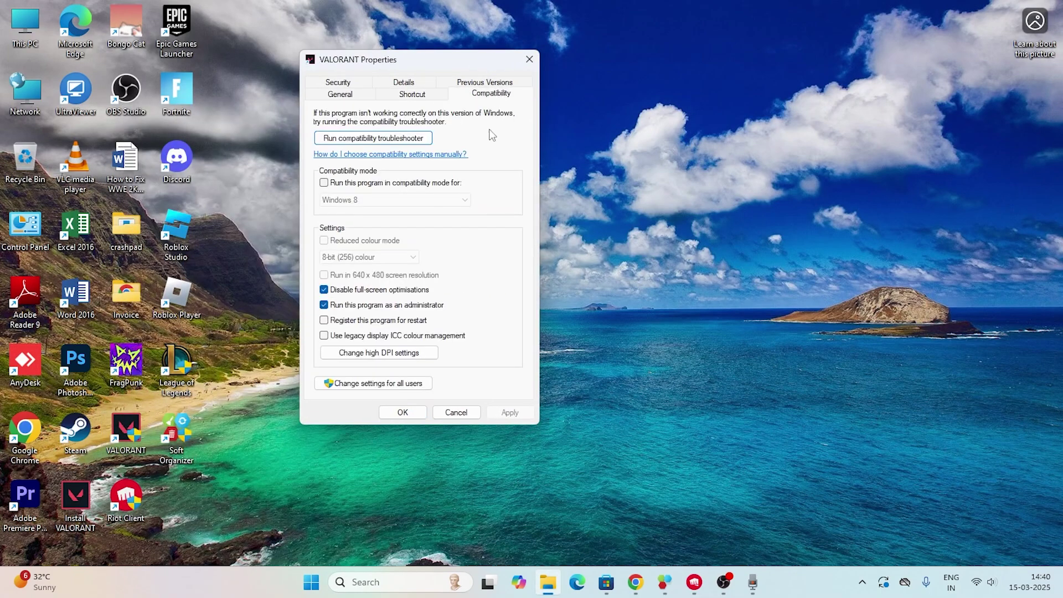
left_click(324, 289)
left_click(325, 305)
left_click(324, 289)
left_click(325, 305)
left_click(510, 413)
left_click(401, 413)
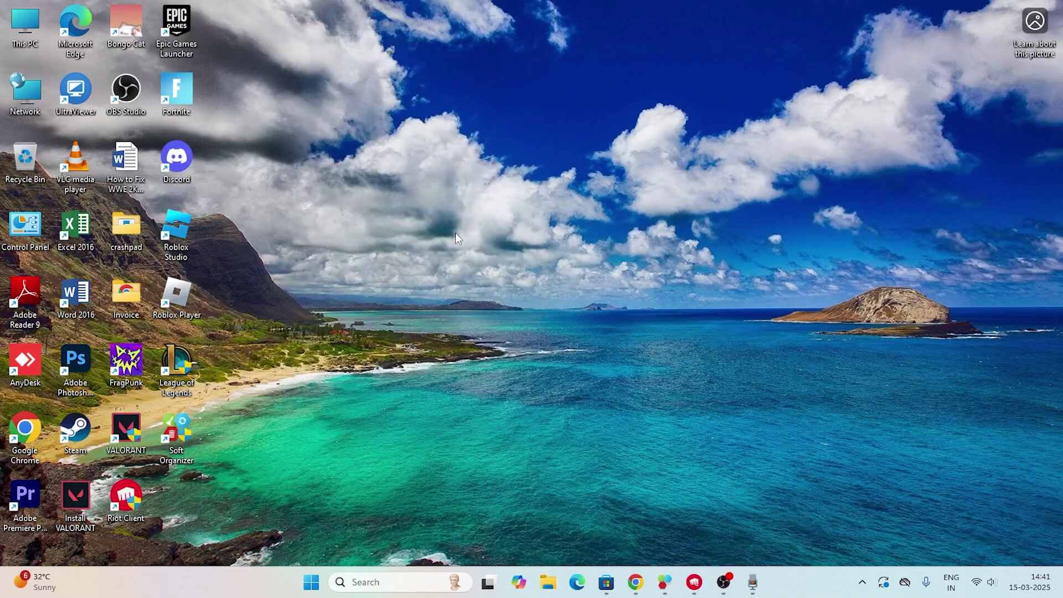
right_click(458, 239)
left_click(663, 497)
left_click(695, 582)
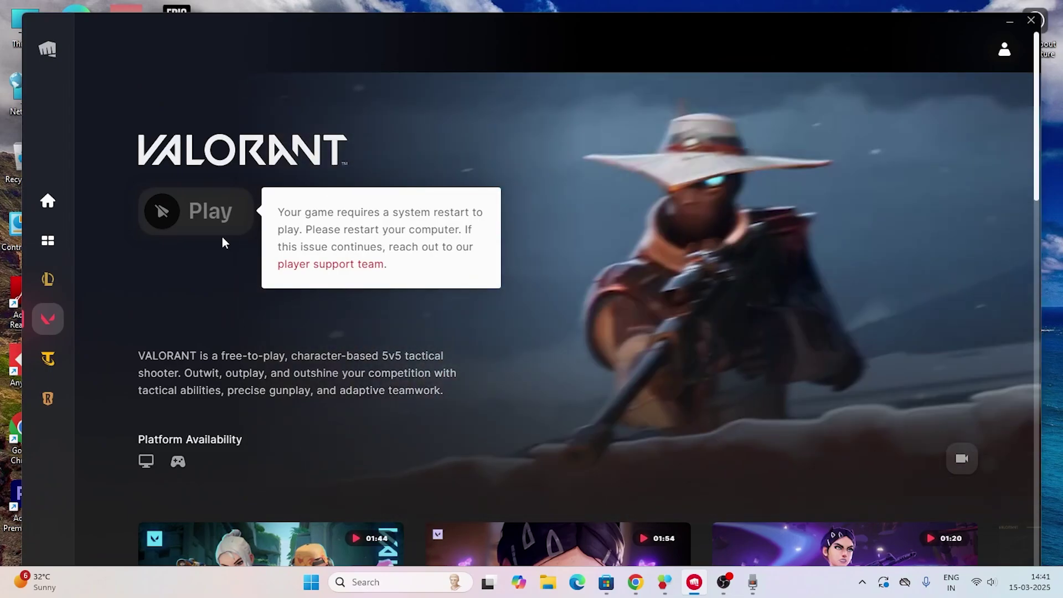
left_click(60, 245)
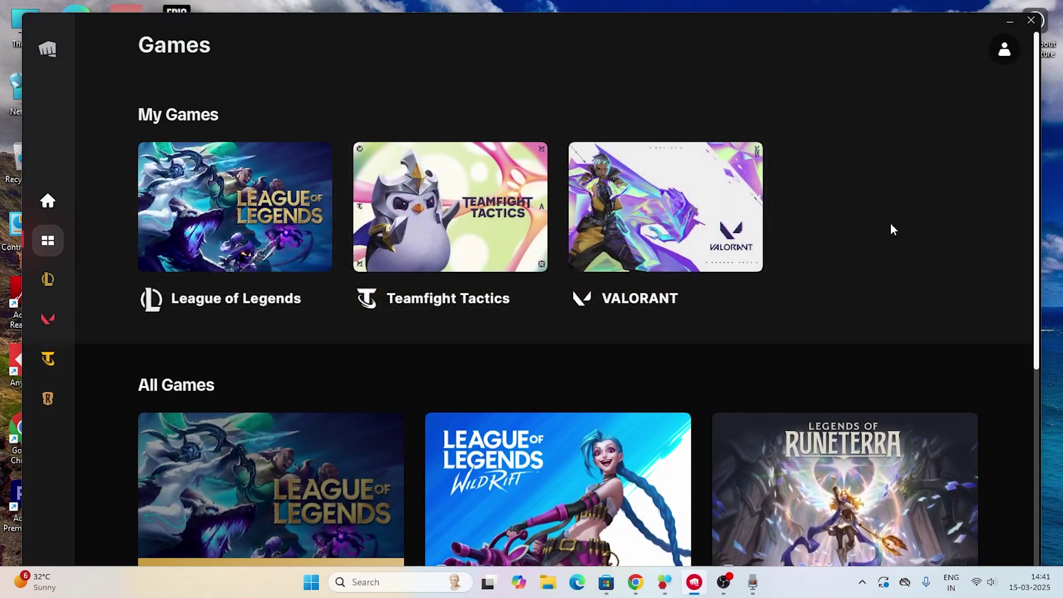
left_click(1010, 20)
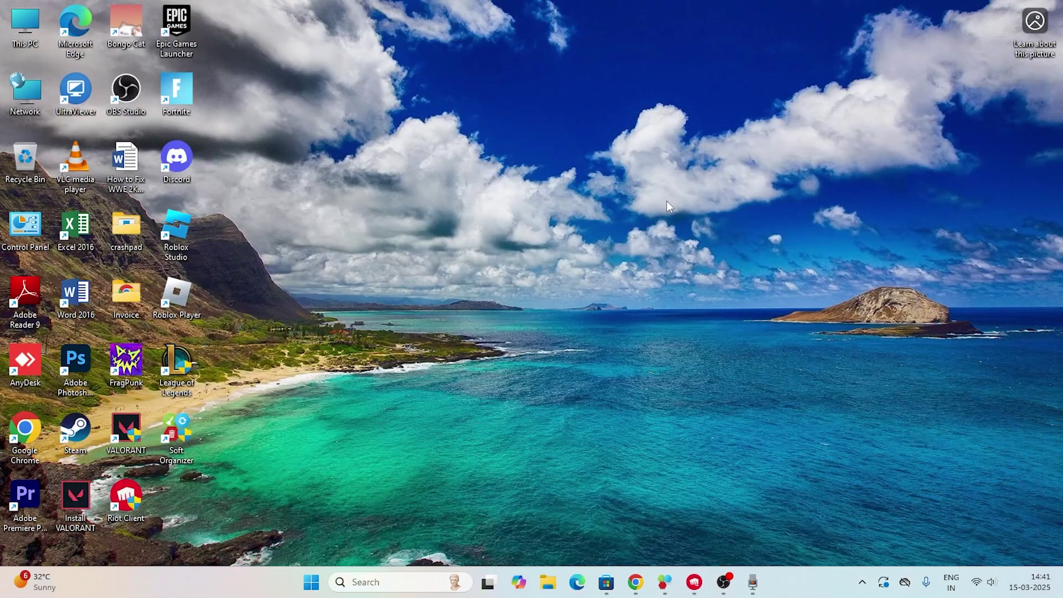